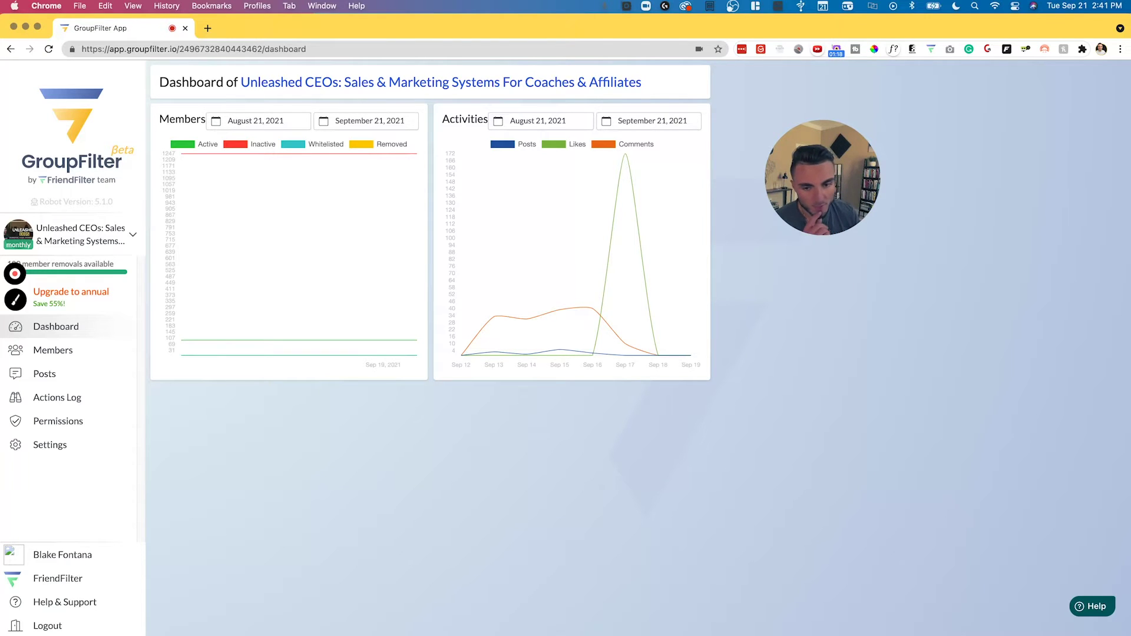
Open the sidebar group dropdown listing the connected Facebook groups.
{"action": "left_click", "coordinate": [134, 235]}
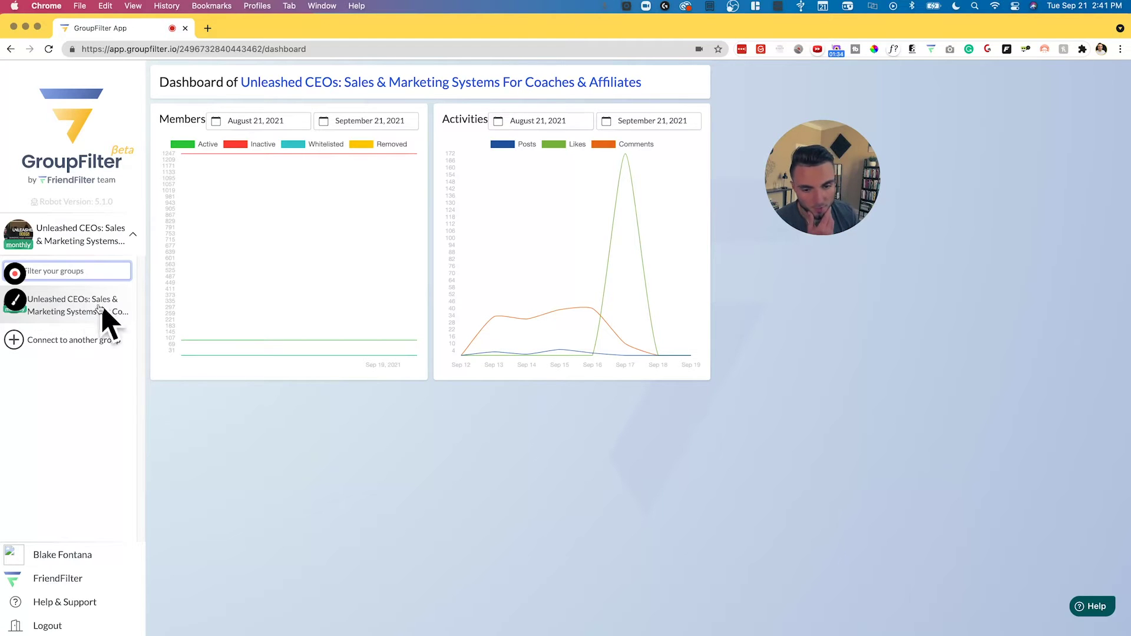
Start Connect to another group, then go back to the Unleashed CEOs dashboard.
{"action": "left_click", "coordinate": [73, 338]}
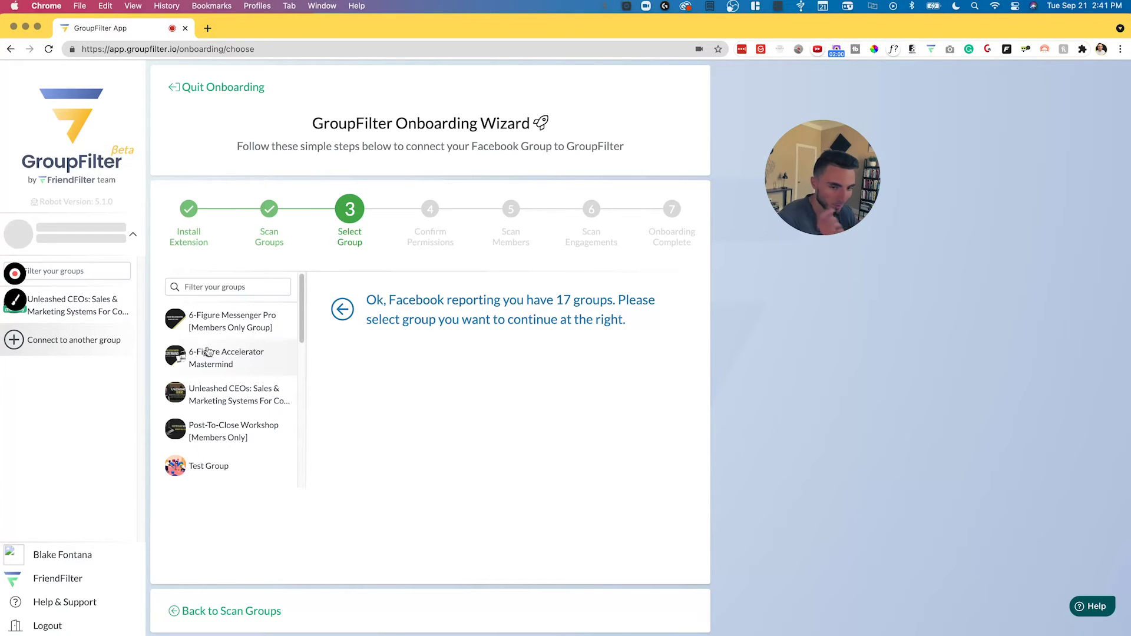
{"action": "left_click", "coordinate": [110, 303]}
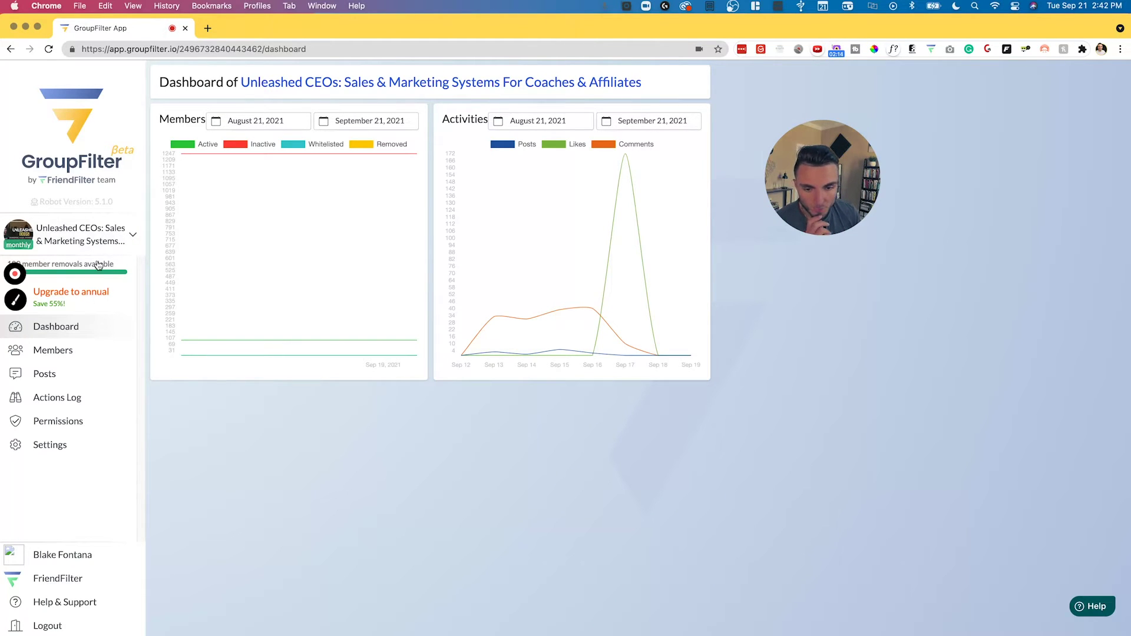
Browse the Unleashed CEOs member list, then set engagement sync lookbehind to days count.
{"action": "left_click", "coordinate": [86, 351]}
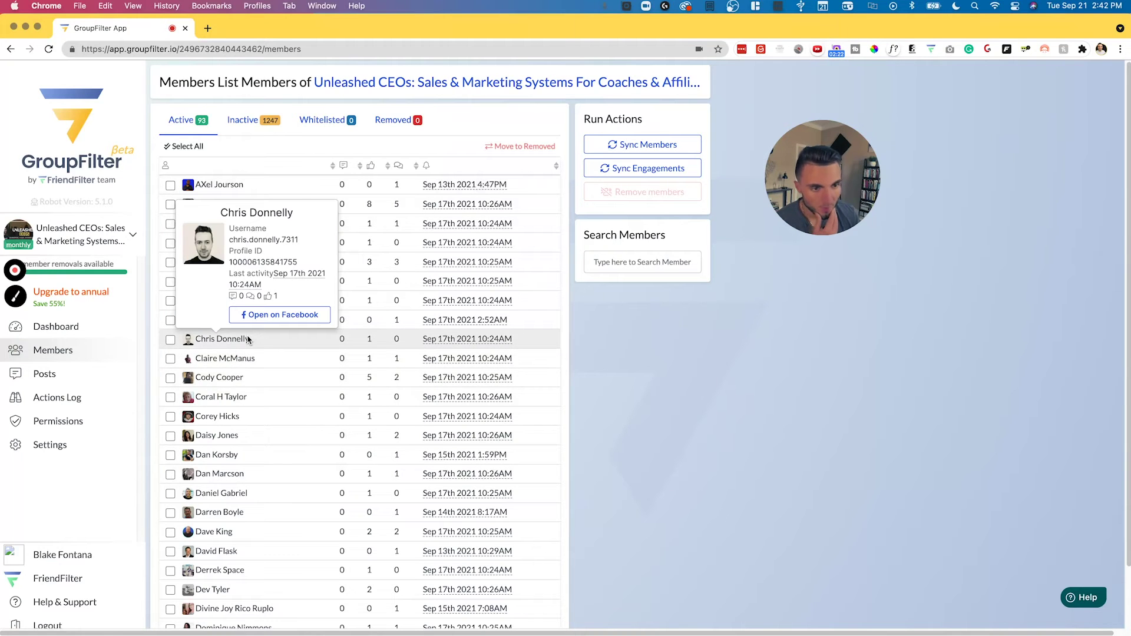
{"action": "mouse_move", "coordinate": [223, 376]}
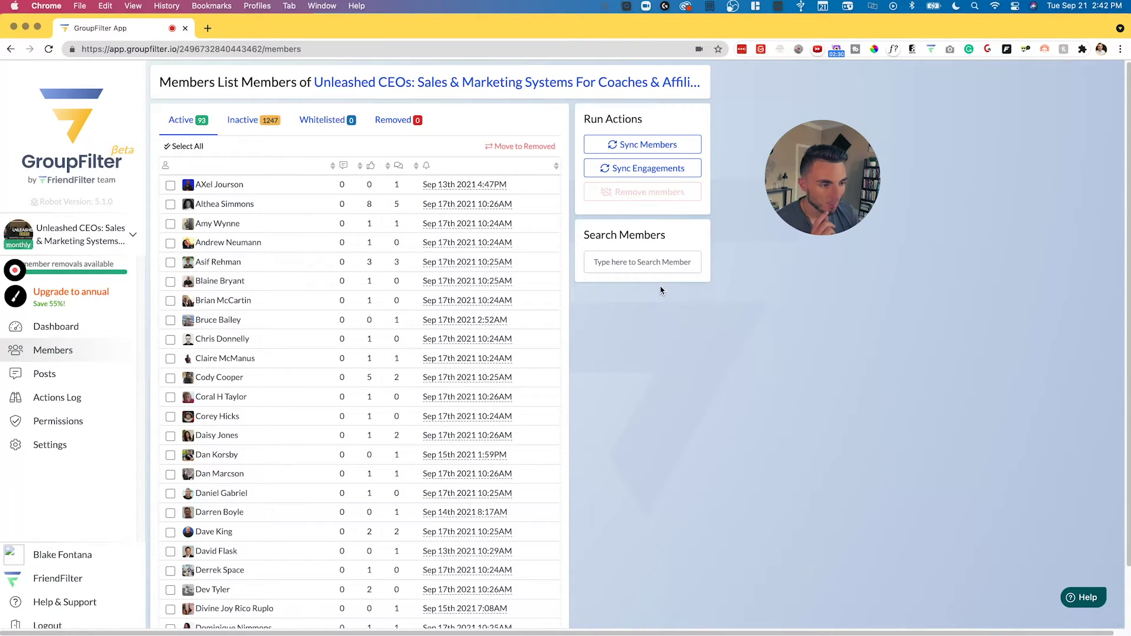
{"action": "left_click", "coordinate": [70, 452]}
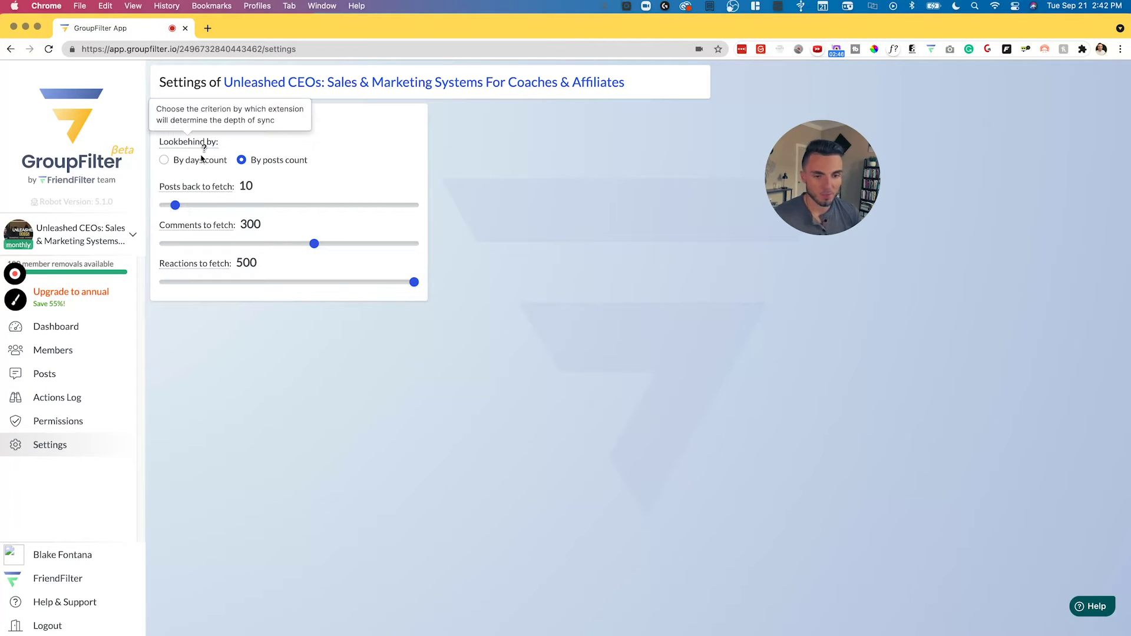
{"action": "left_click", "coordinate": [166, 160]}
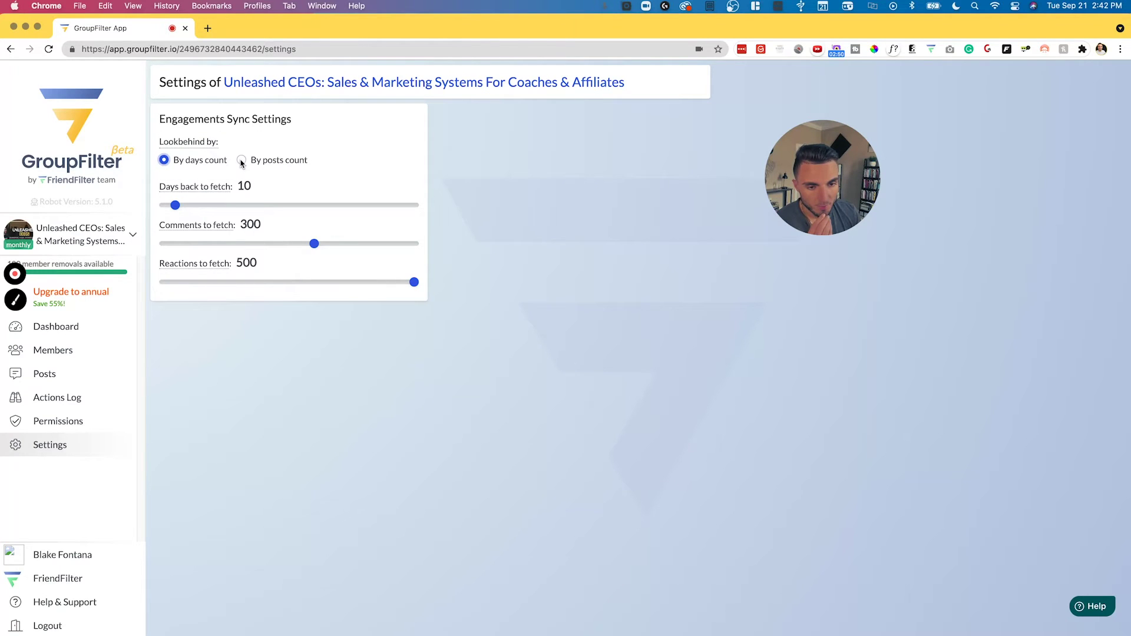
Switch lookbehind to posts count with Posts 5, Comments 40 and Reactions 150.
{"action": "left_click", "coordinate": [241, 162]}
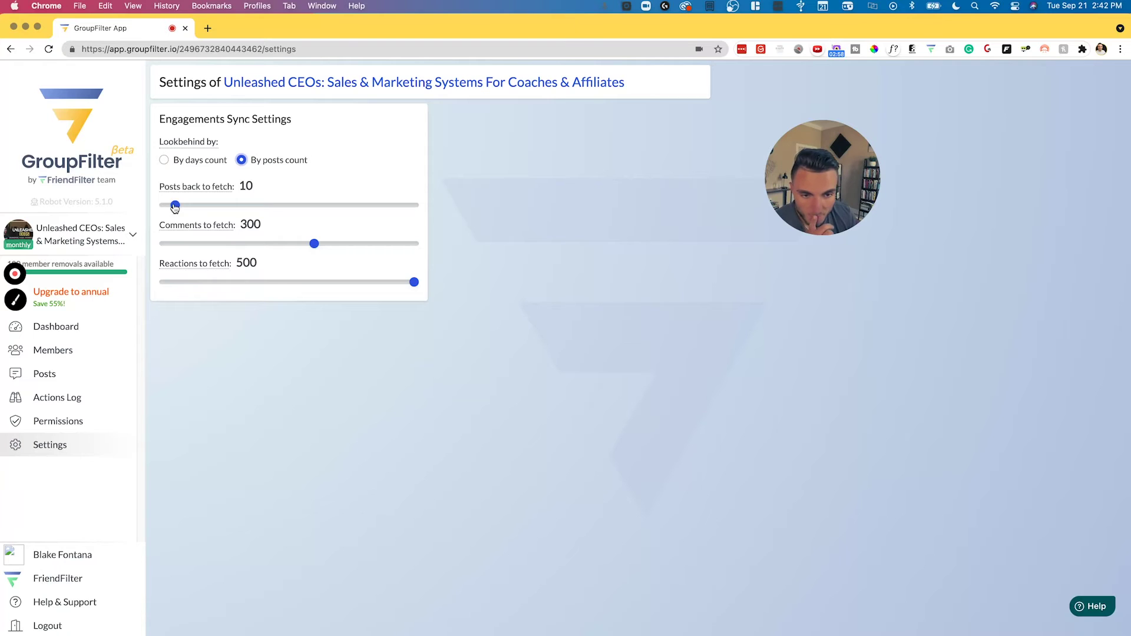
{"action": "left_click_drag", "start_coordinate": [175, 208], "coordinate": [168, 206]}
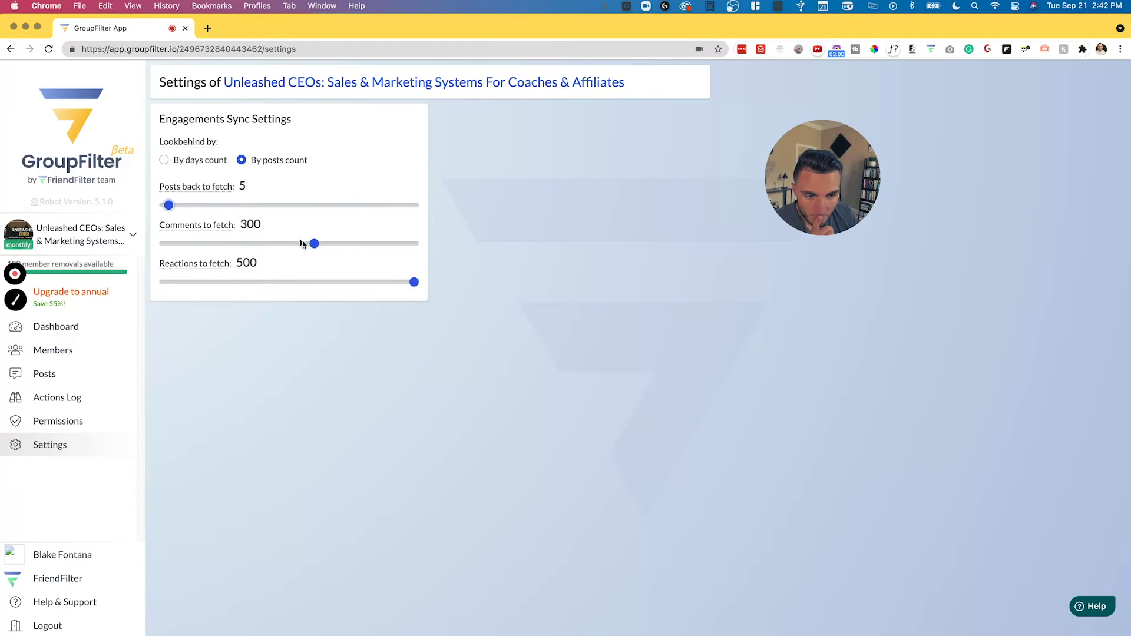
{"action": "left_click_drag", "start_coordinate": [311, 244], "coordinate": [183, 248]}
{"action": "left_click_drag", "start_coordinate": [412, 283], "coordinate": [238, 286]}
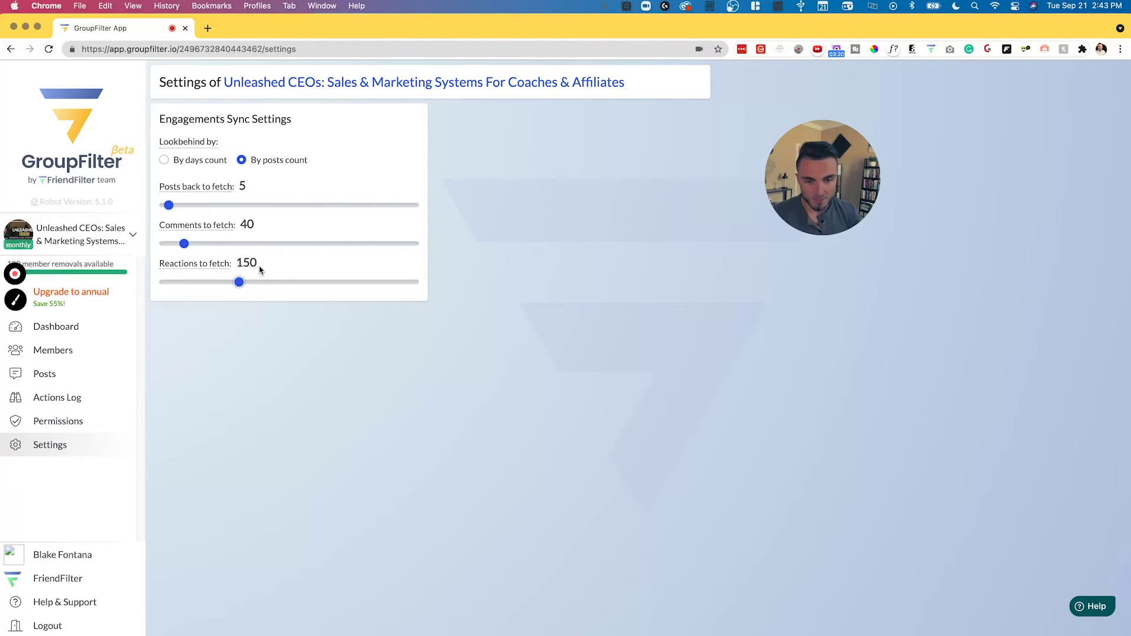
{"action": "left_click", "coordinate": [61, 350]}
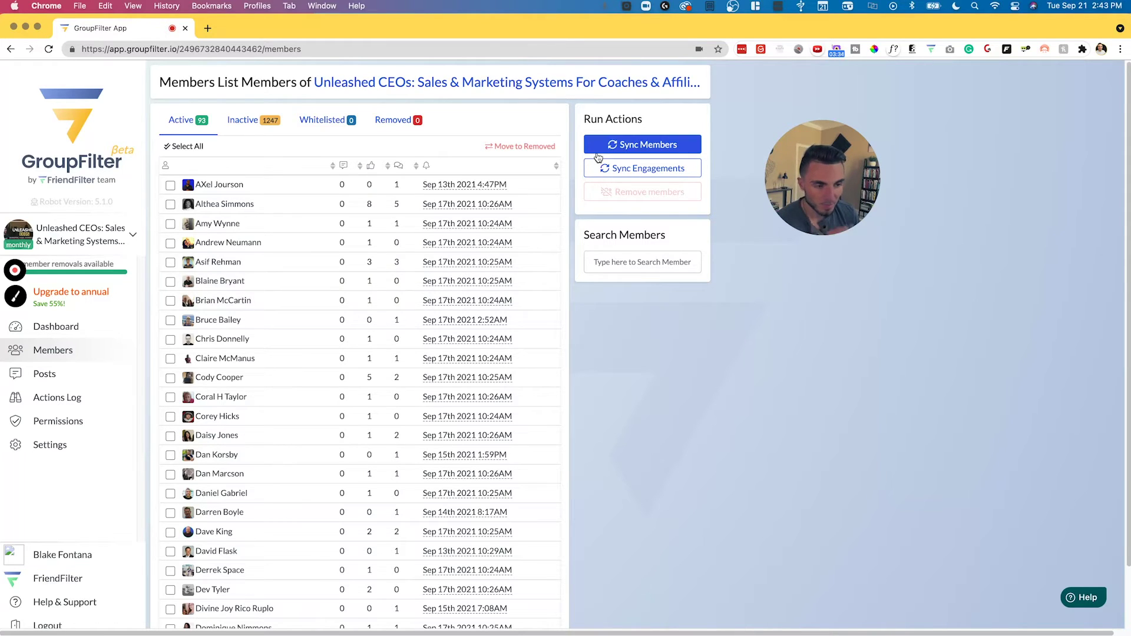
Run Sync Members to read the Unleashed CEOs members from Facebook.
{"action": "left_click", "coordinate": [635, 144]}
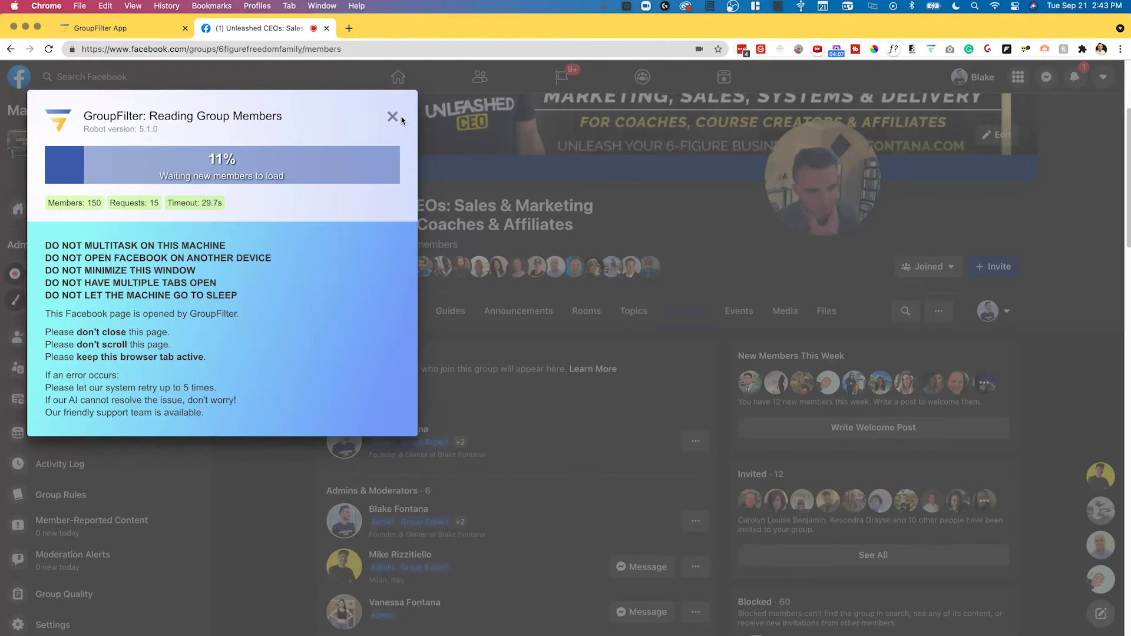
Stop the member-reading robot and return to the GroupFilter App tab.
{"action": "left_click", "coordinate": [392, 116]}
{"action": "left_click", "coordinate": [660, 116]}
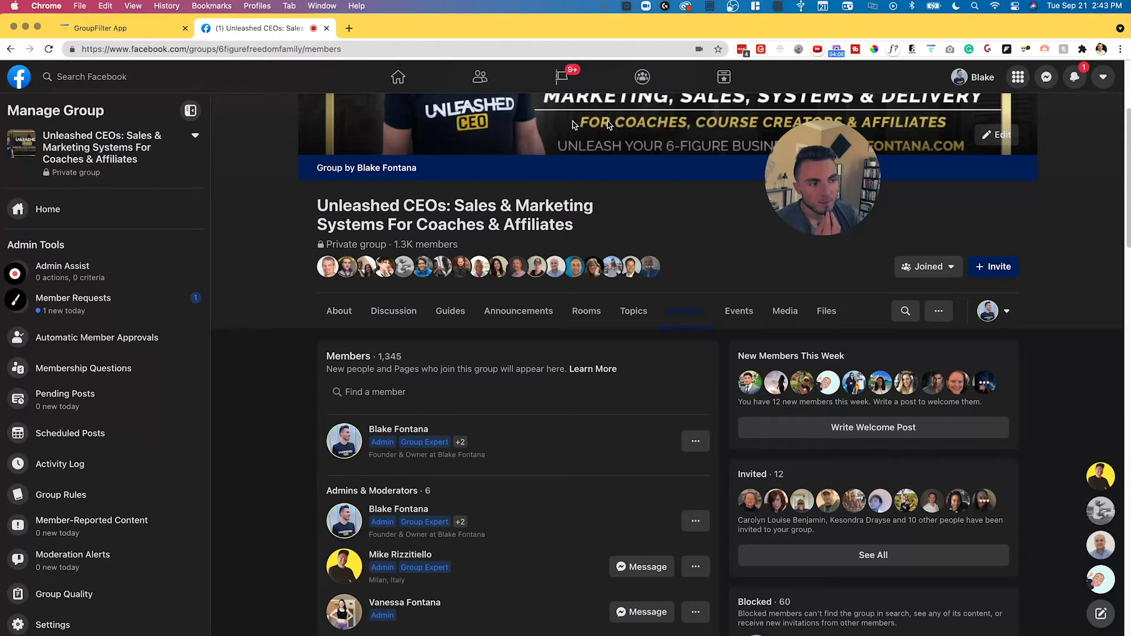
{"action": "left_click", "coordinate": [145, 27]}
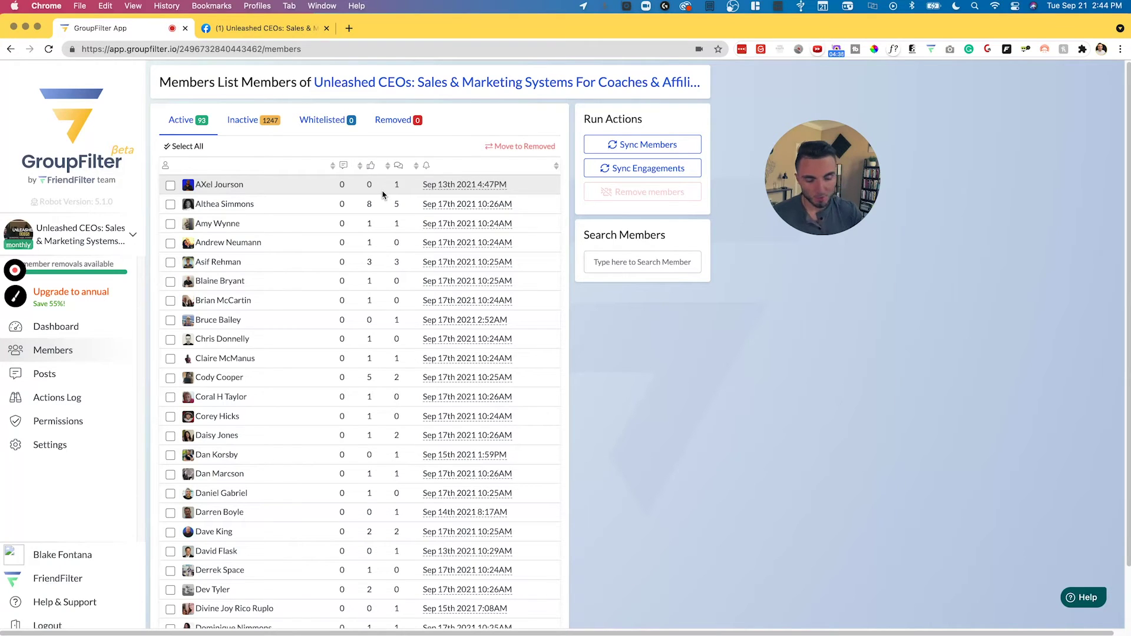
Run Sync Engagements, updating counts to 115 active and 1,239 inactive, then view Inactive members.
{"action": "left_click", "coordinate": [634, 169]}
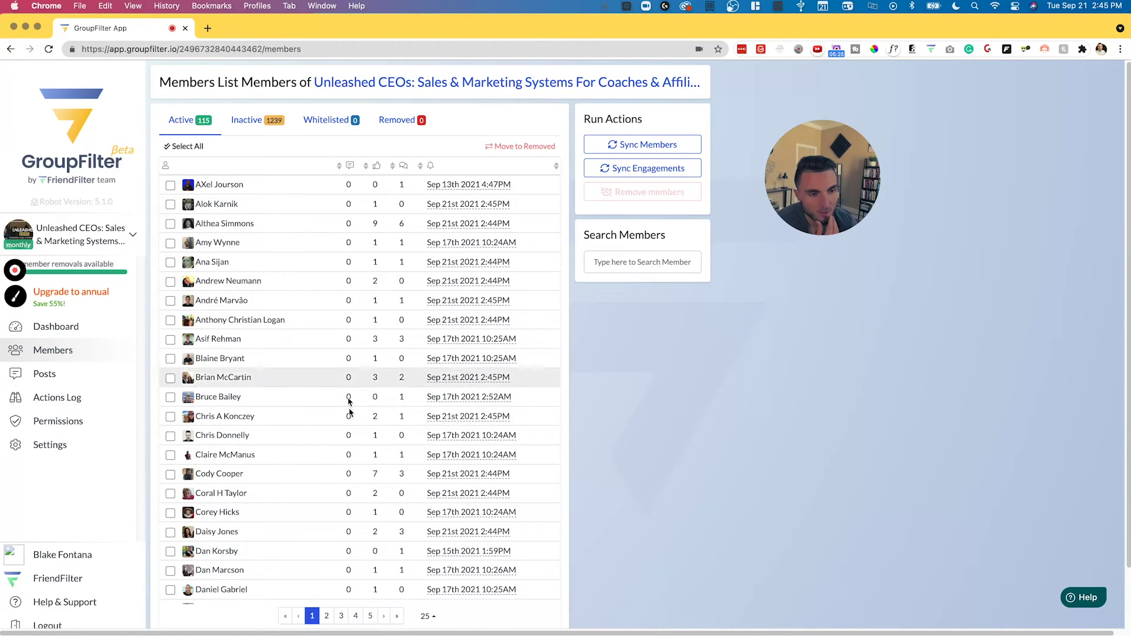
{"action": "mouse_move", "coordinate": [200, 361]}
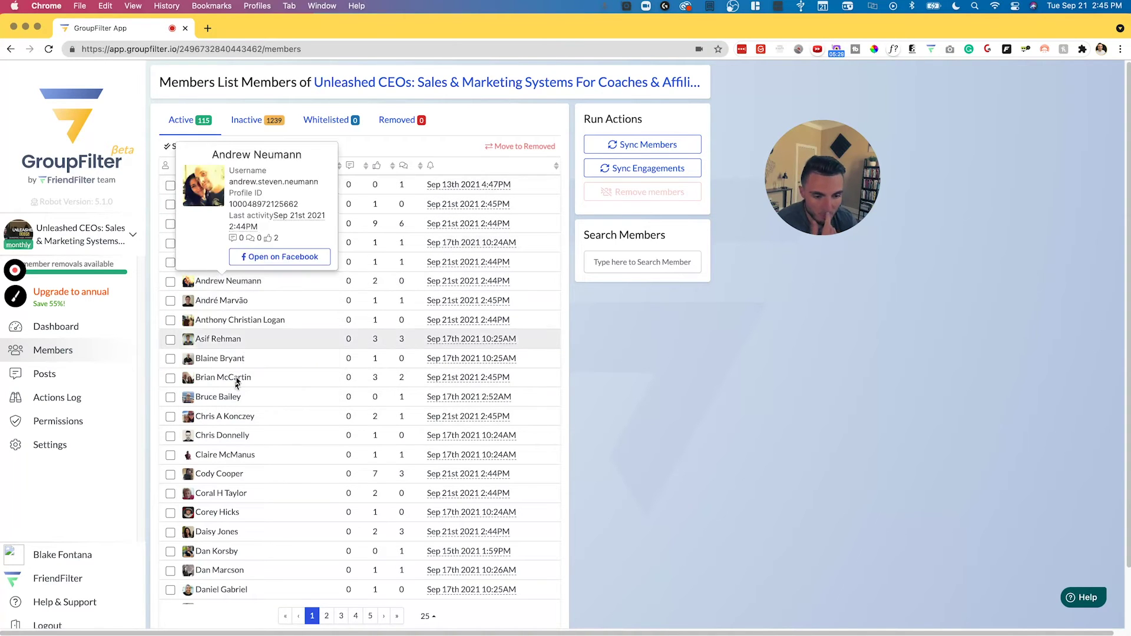
{"action": "mouse_move", "coordinate": [240, 361]}
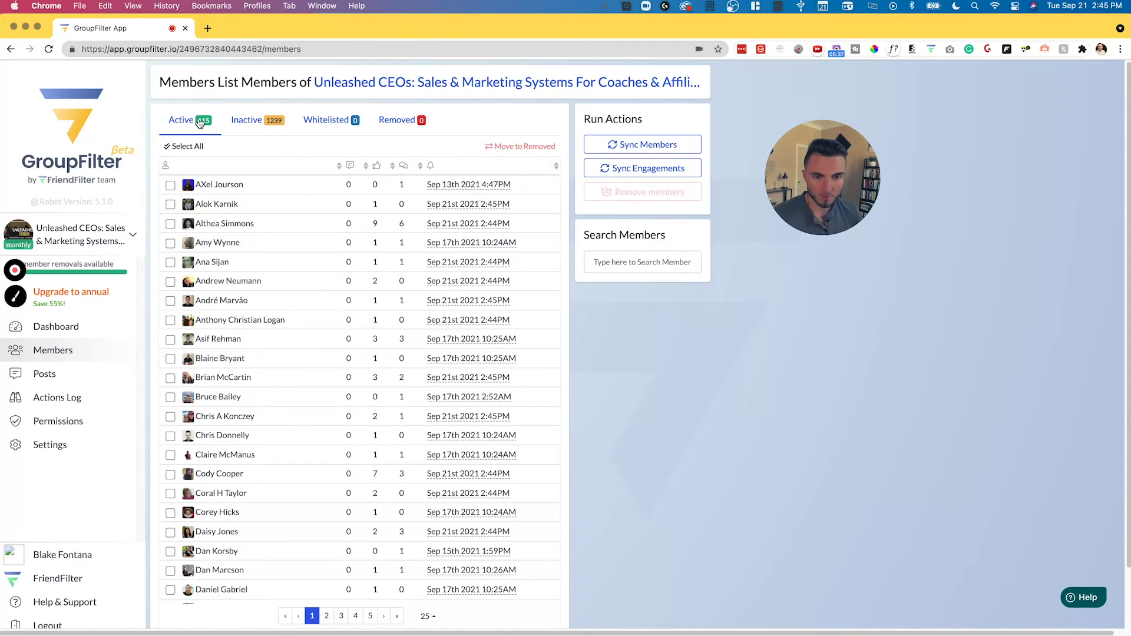
{"action": "left_click", "coordinate": [254, 122]}
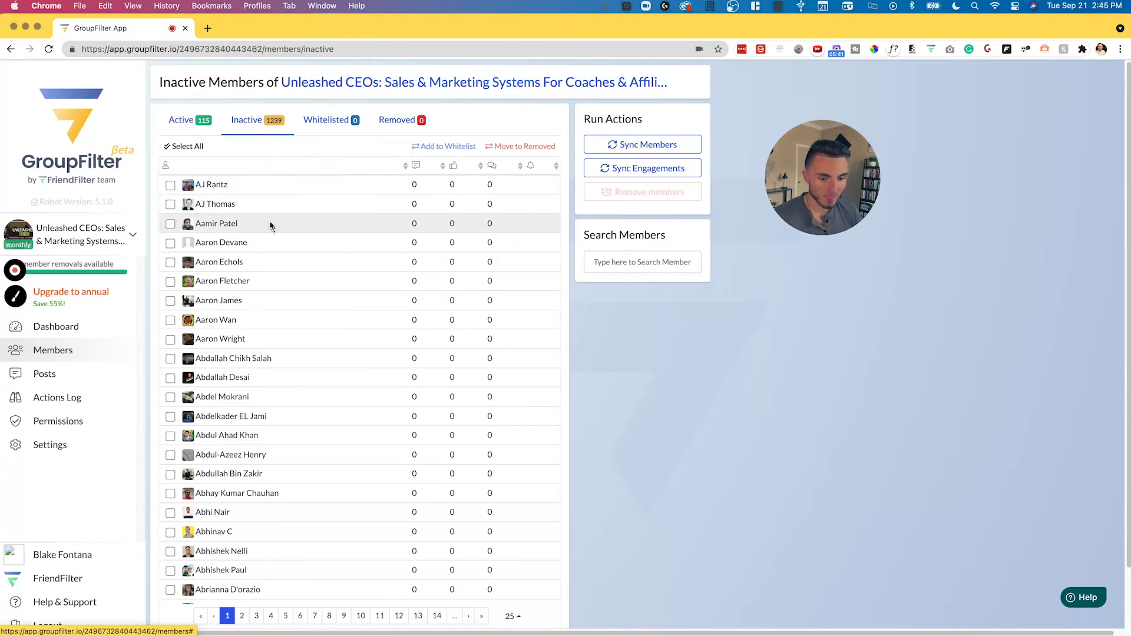
Try row checkboxes and Select All/None, ending with only the first inactive member ticked.
{"action": "scroll", "coordinate": [279, 390], "scroll_direction": "down", "scroll_amount": 2}
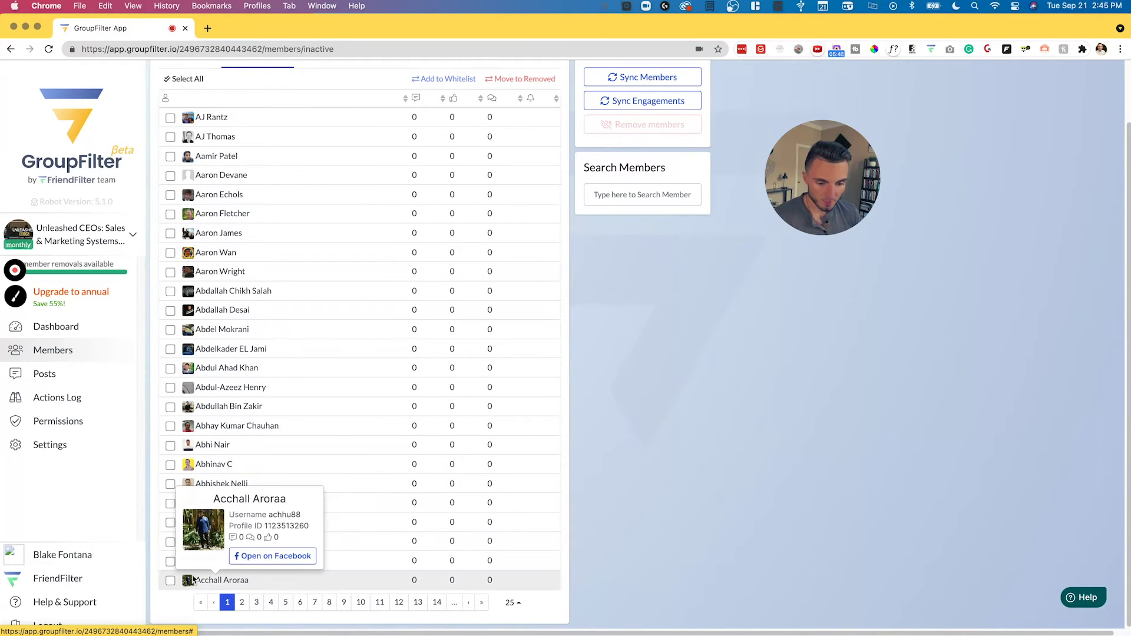
{"action": "left_click", "coordinate": [170, 579]}
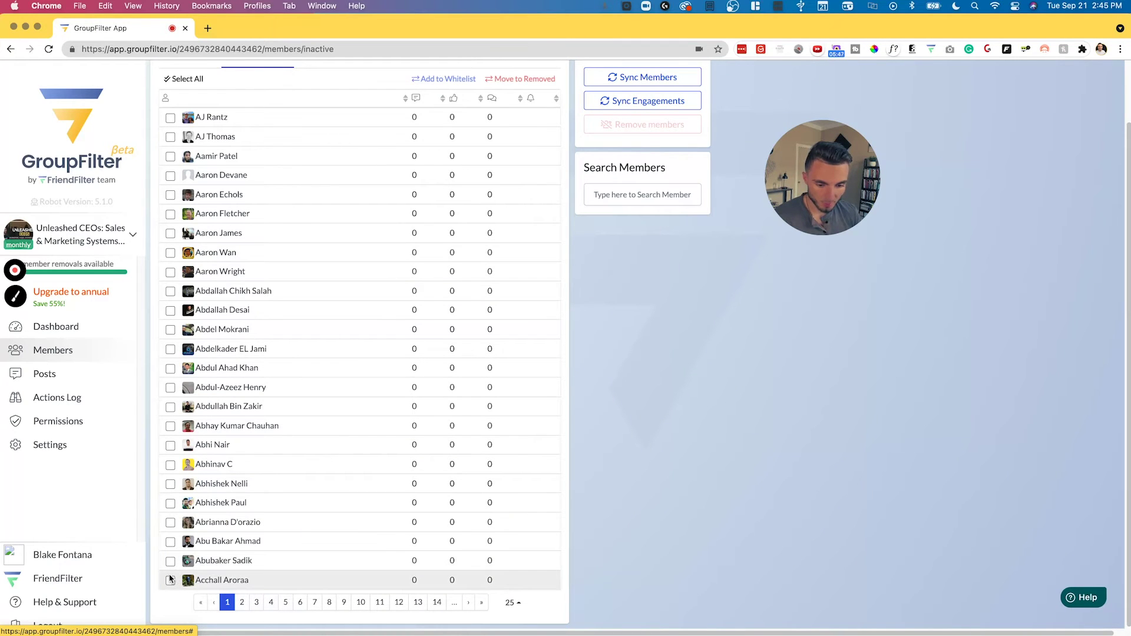
{"action": "left_click", "coordinate": [170, 560]}
{"action": "left_click", "coordinate": [171, 541]}
{"action": "scroll", "coordinate": [182, 484], "scroll_direction": "up", "scroll_amount": 2}
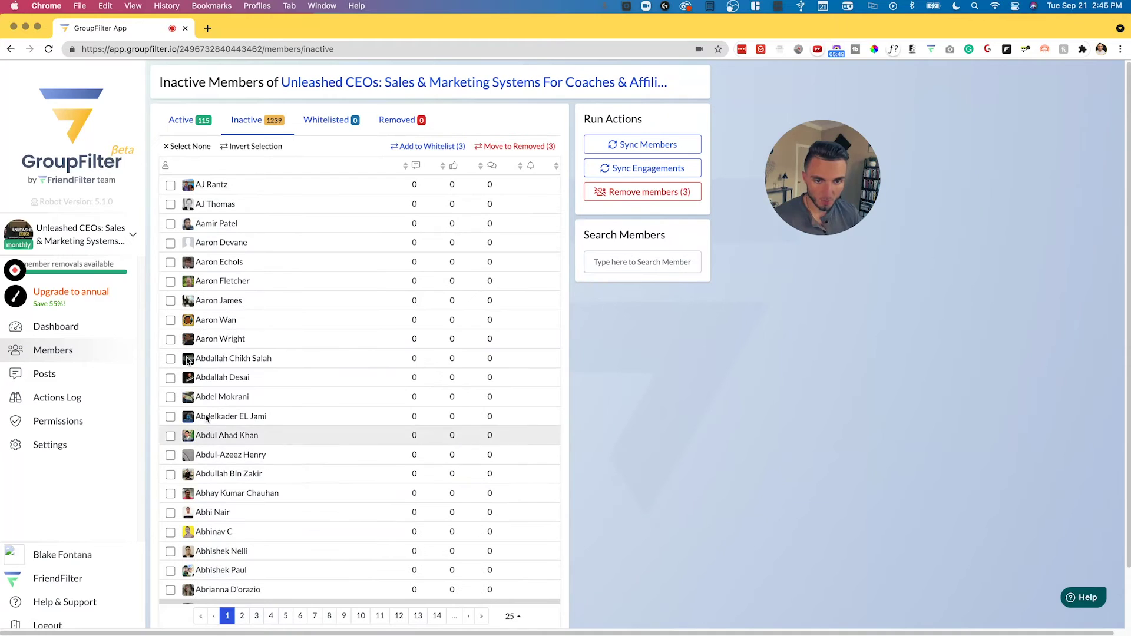
{"action": "left_click", "coordinate": [198, 152]}
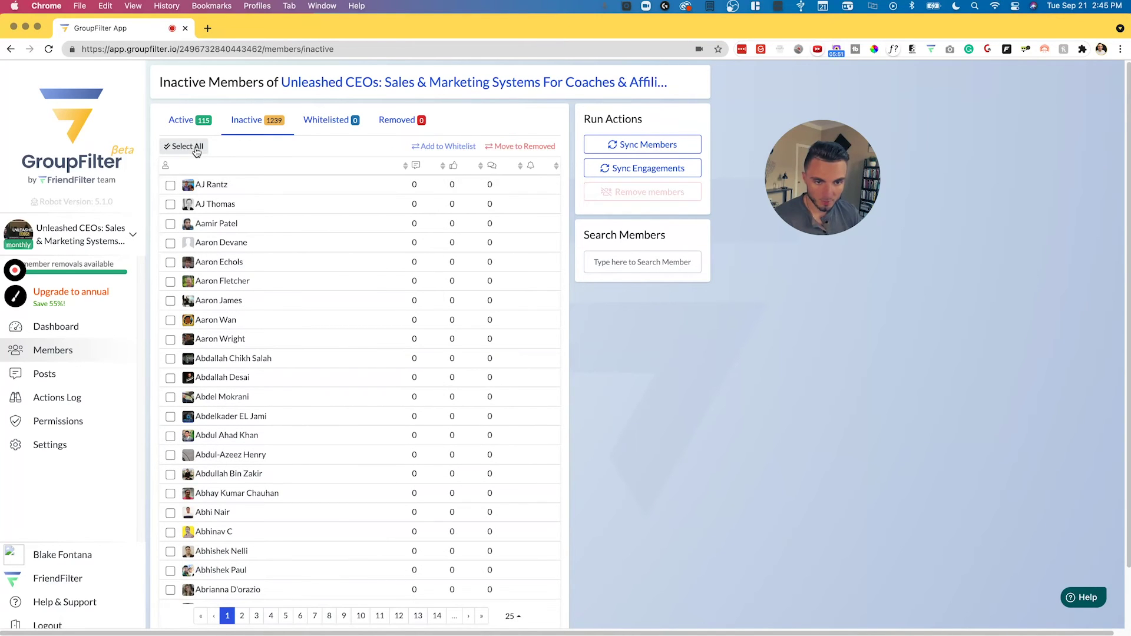
{"action": "left_click", "coordinate": [177, 153]}
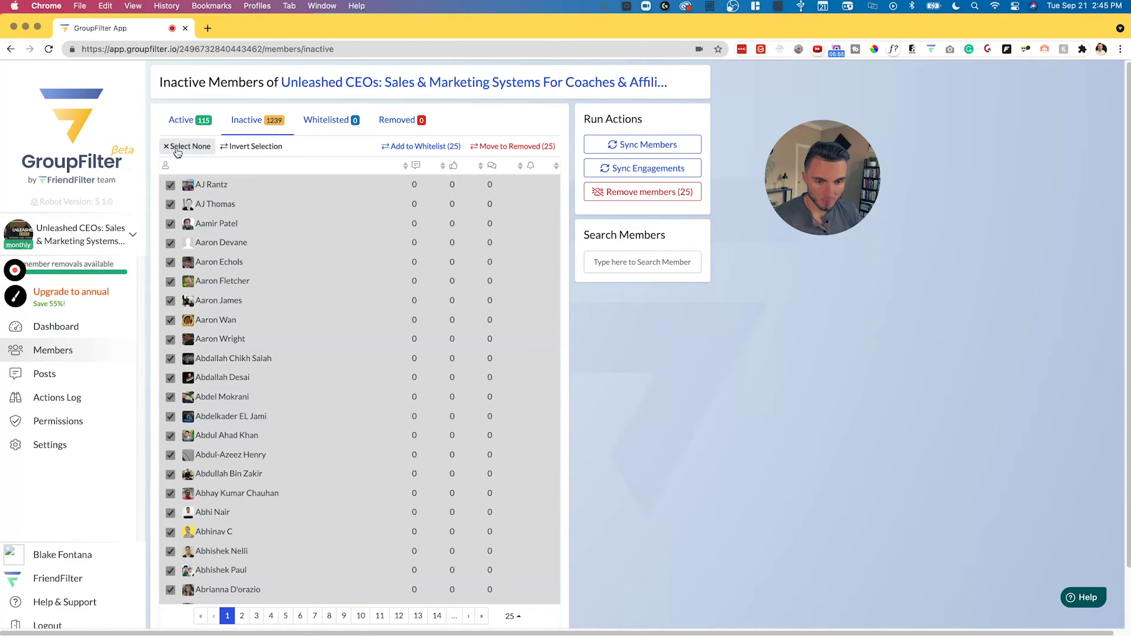
{"action": "left_click", "coordinate": [177, 149]}
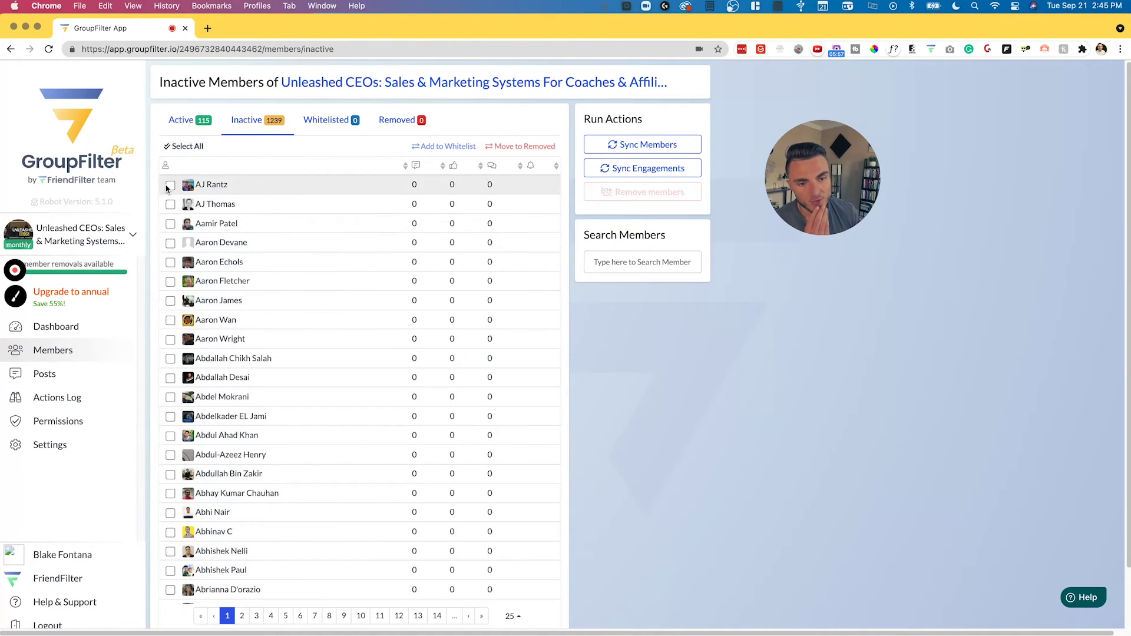
{"action": "left_click", "coordinate": [170, 185]}
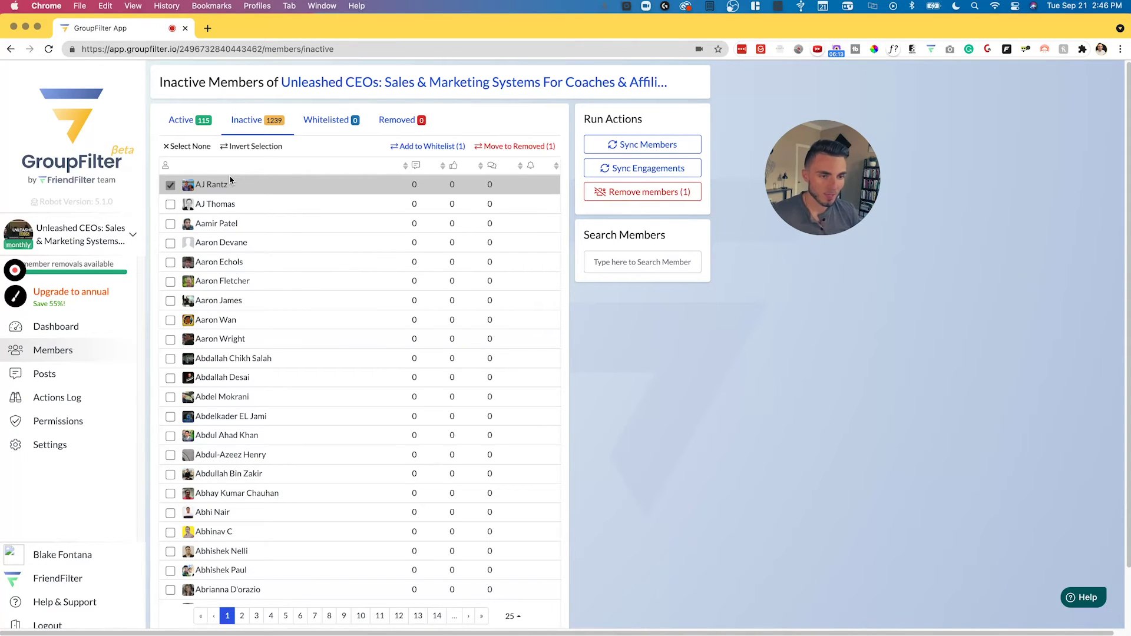
Add the ticked member to the whitelist, leaving 1,238 inactive and 1 whitelisted.
{"action": "left_click", "coordinate": [437, 152]}
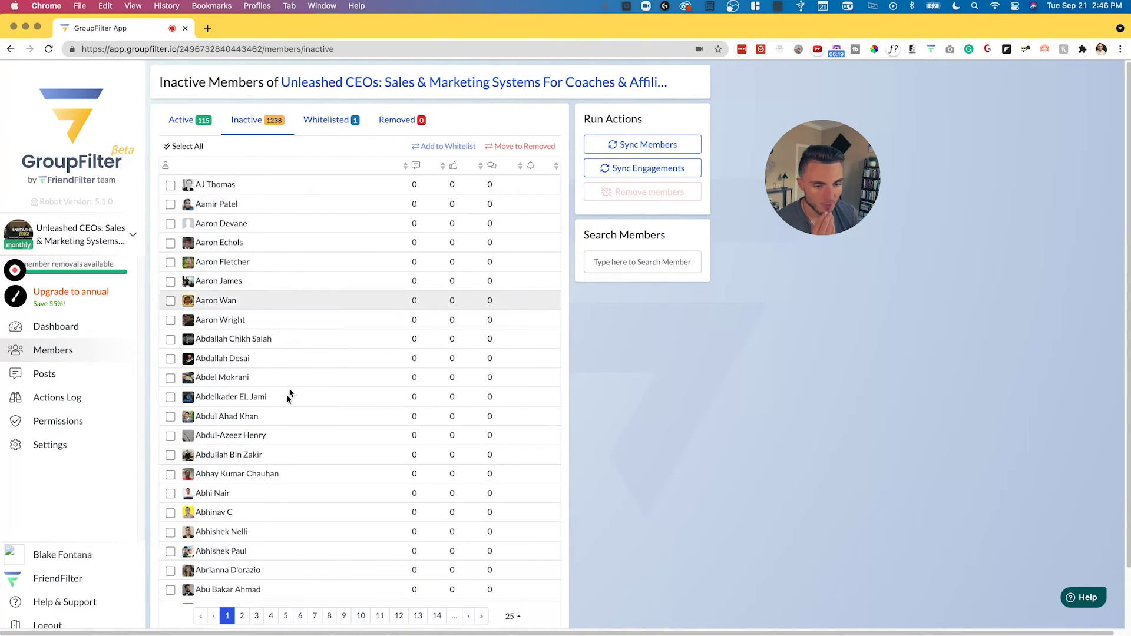
{"action": "mouse_move", "coordinate": [242, 416]}
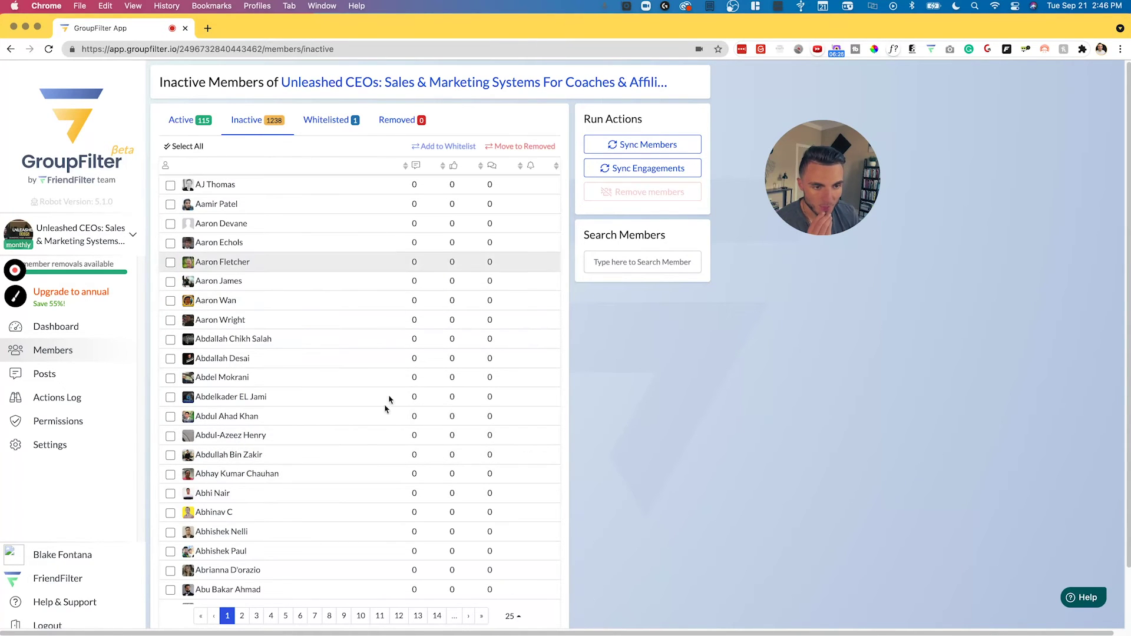
{"action": "scroll", "coordinate": [264, 465], "scroll_direction": "down", "scroll_amount": 2}
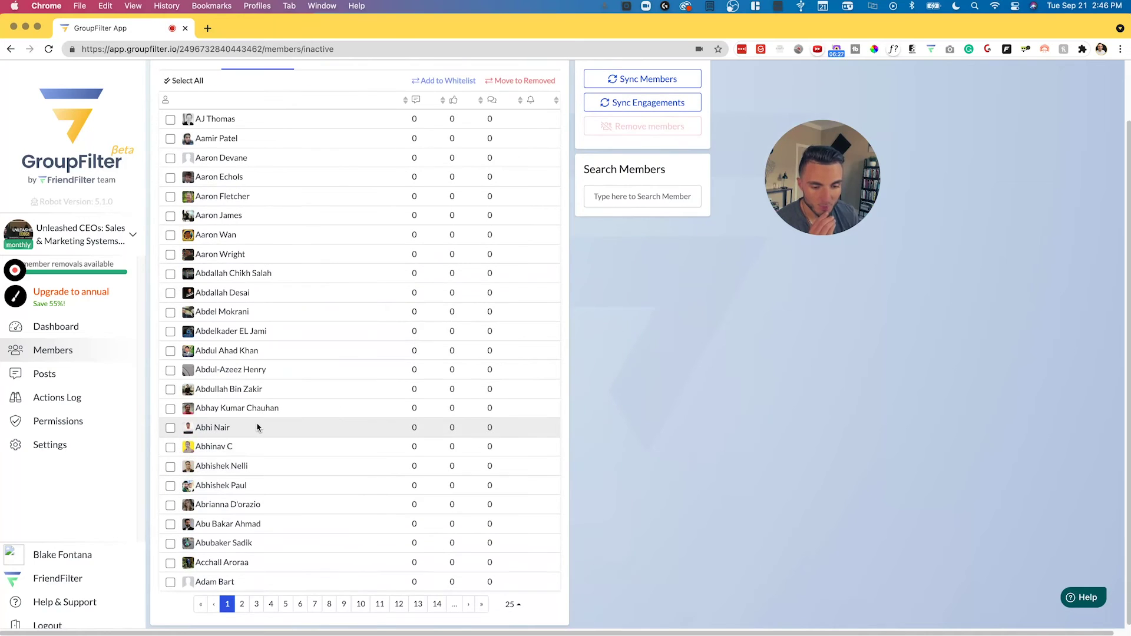
Tick three inactive members near the bottom of the page for removal.
{"action": "left_click", "coordinate": [170, 562]}
{"action": "left_click", "coordinate": [170, 542]}
{"action": "left_click", "coordinate": [170, 523]}
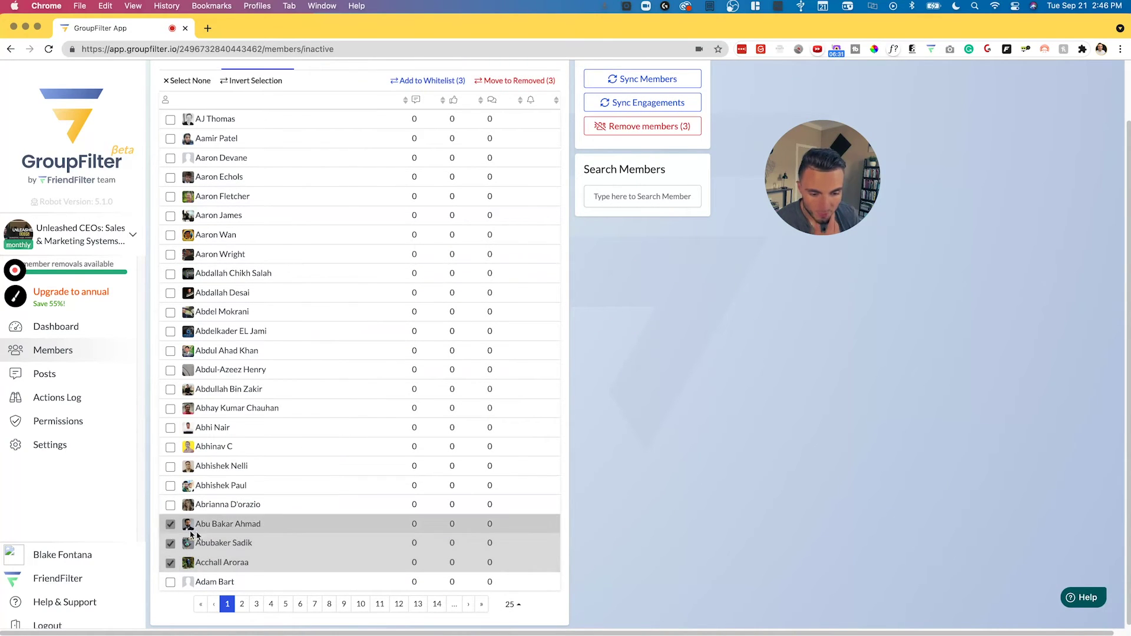
{"action": "scroll", "coordinate": [252, 485], "scroll_direction": "up", "scroll_amount": 2}
{"action": "mouse_move", "coordinate": [248, 491]}
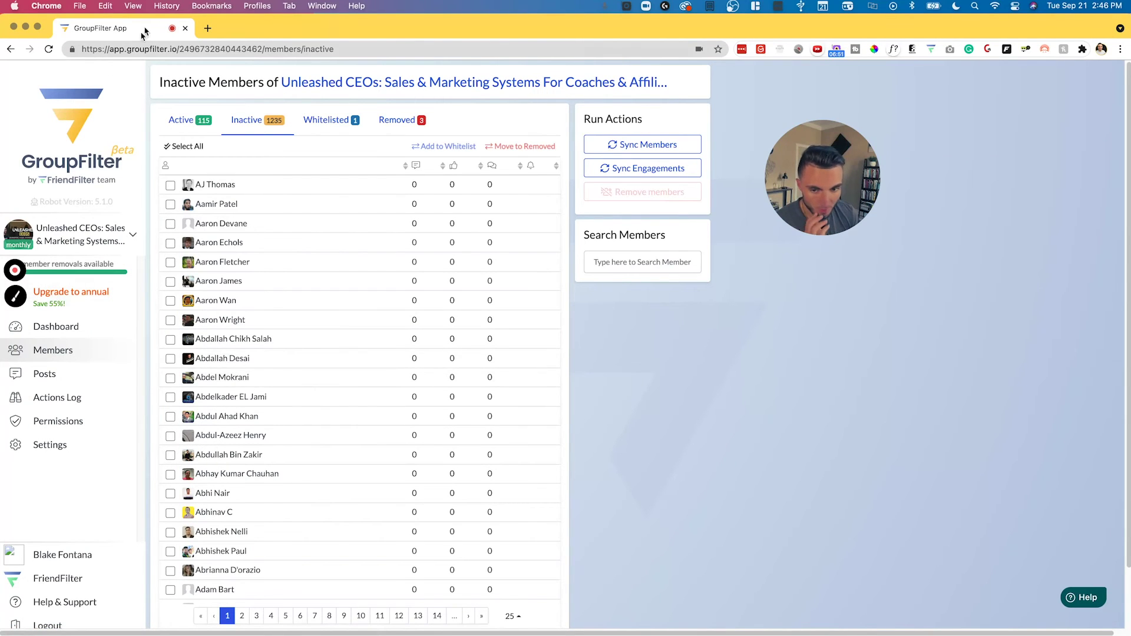
{"action": "double_click", "coordinate": [52, 22]}
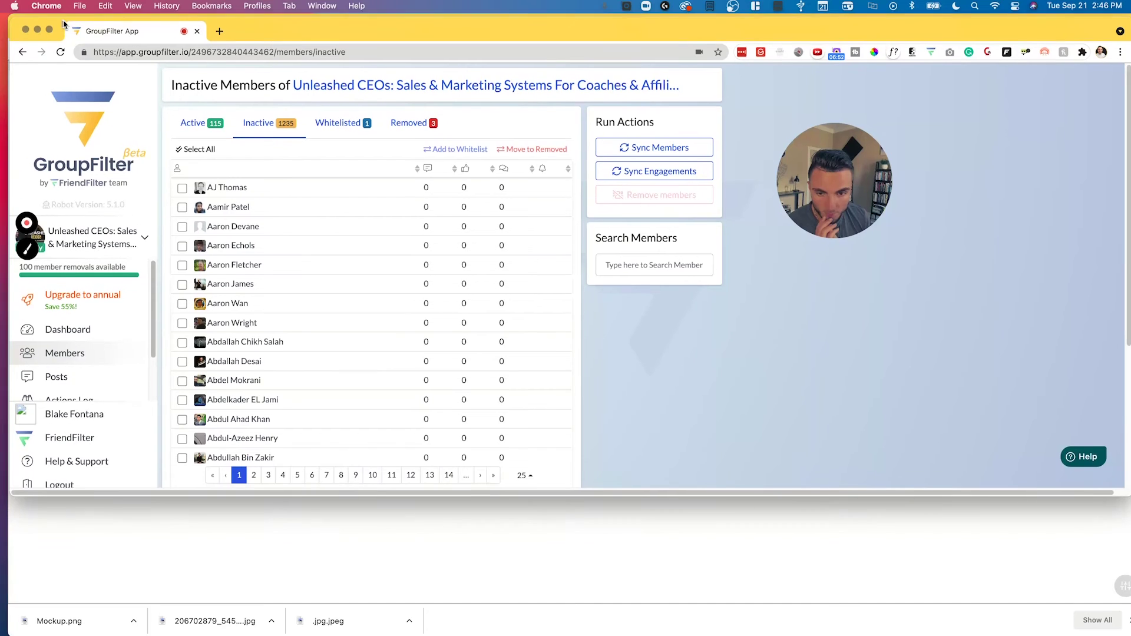